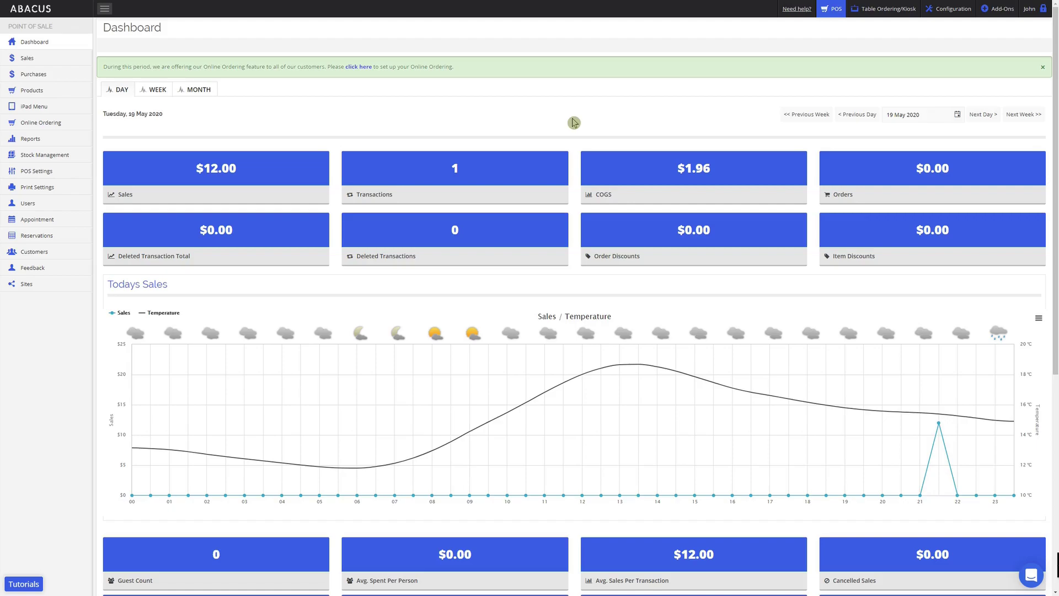
Under POS Settings > Table Maps, add a new table map named 'Inside'.
left_click(35, 171)
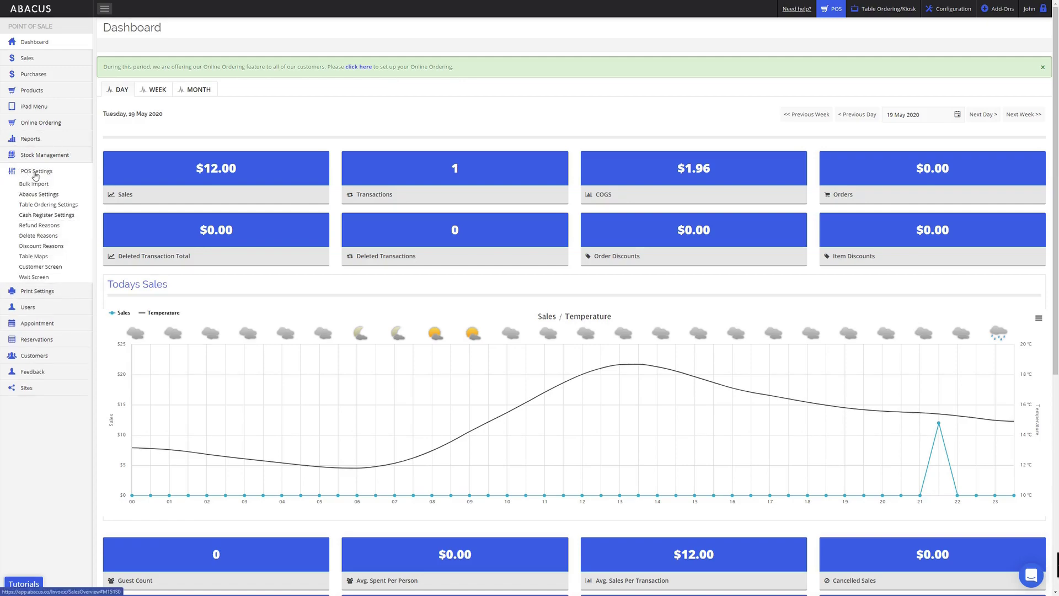
left_click(42, 257)
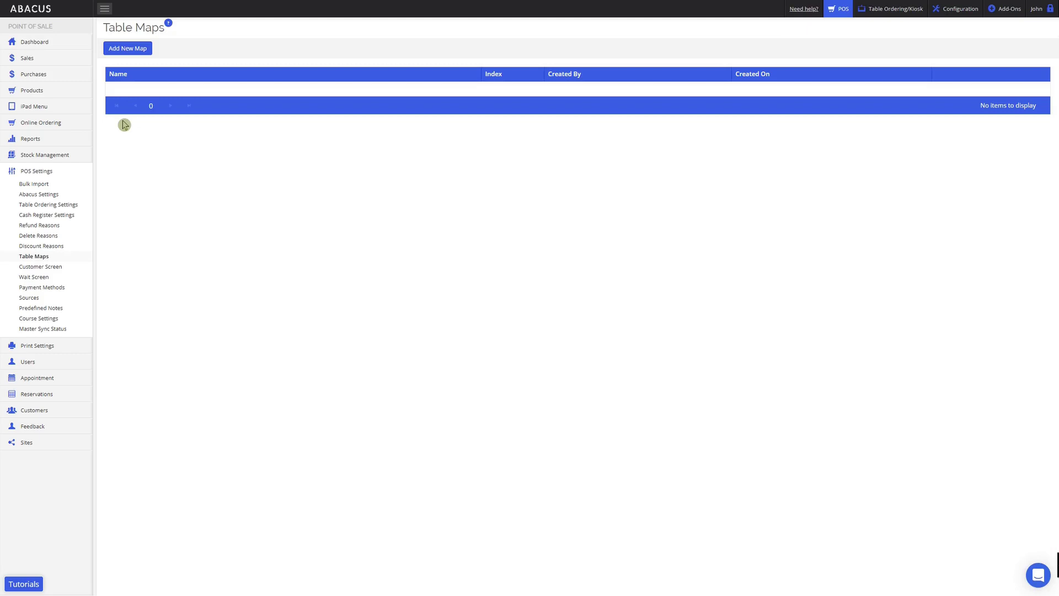
left_click(127, 49)
type("Inside")
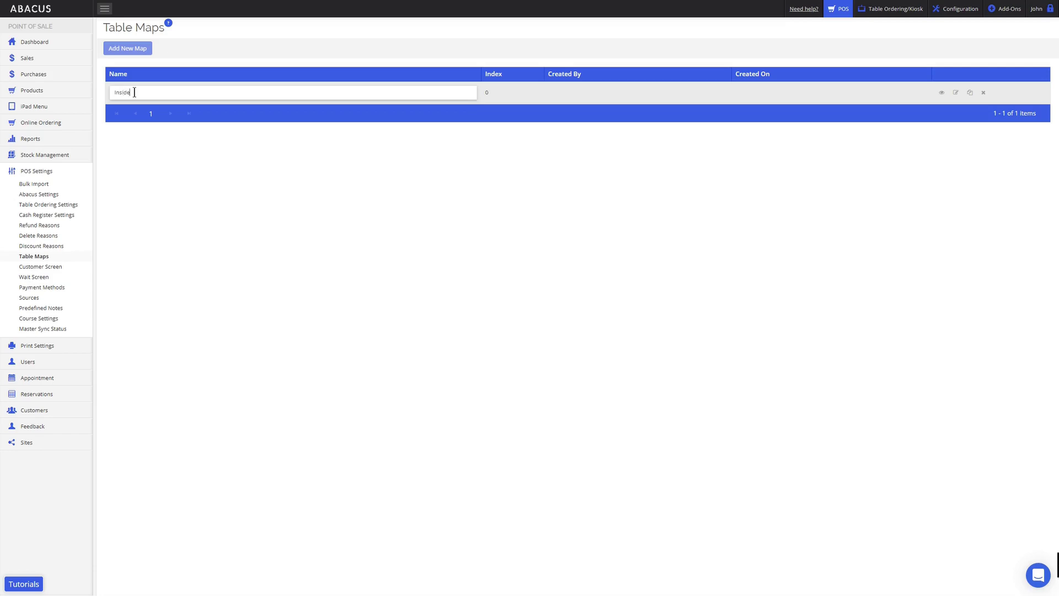
left_click(175, 131)
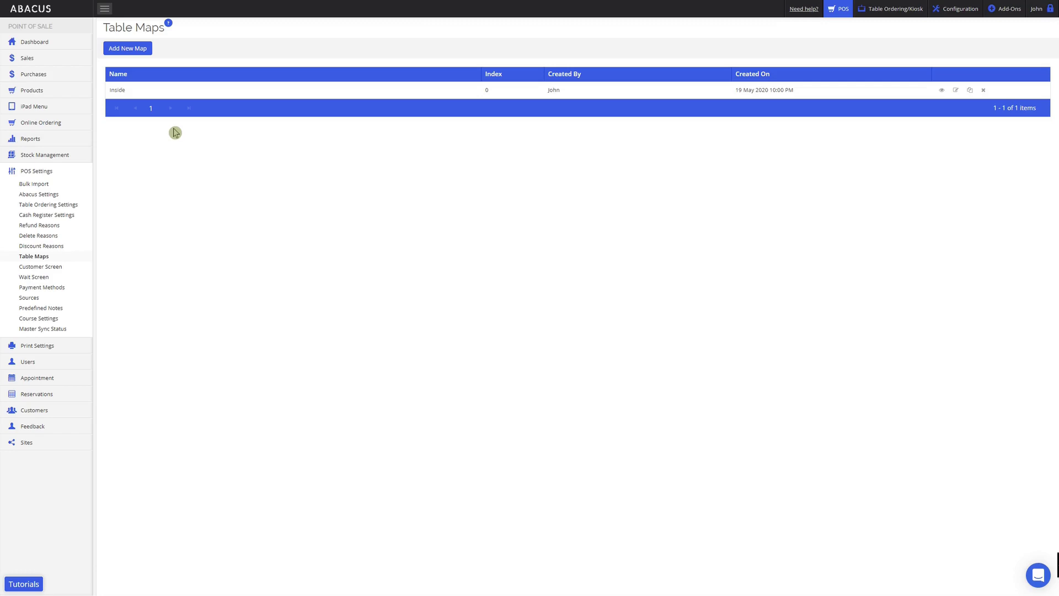
In the Inside map editor, place a square table, stretch it wide and rotate it about 20 degrees.
left_click(956, 90)
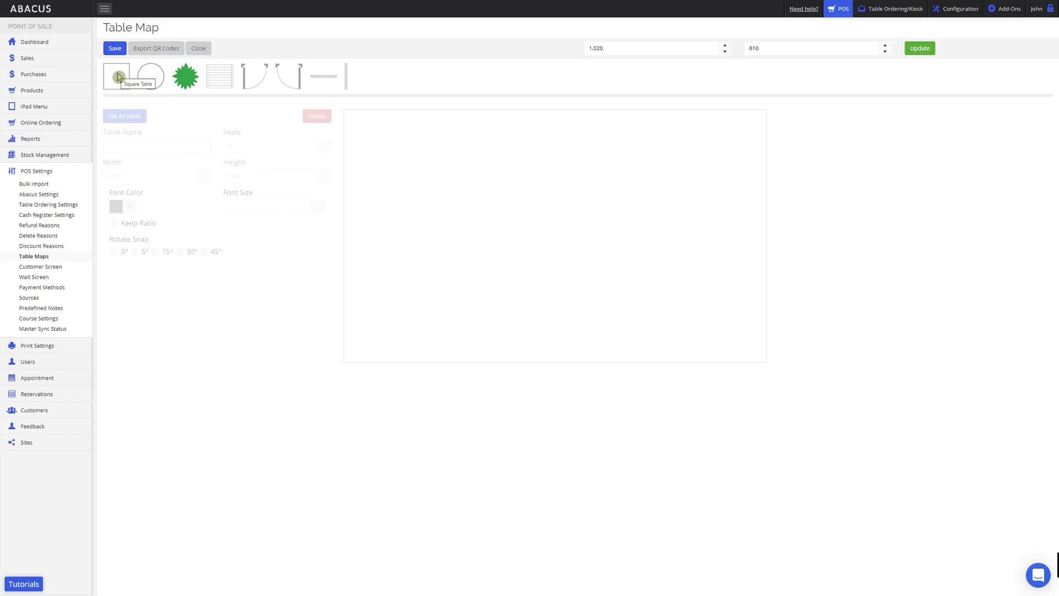
left_click_drag(118, 77, 433, 224)
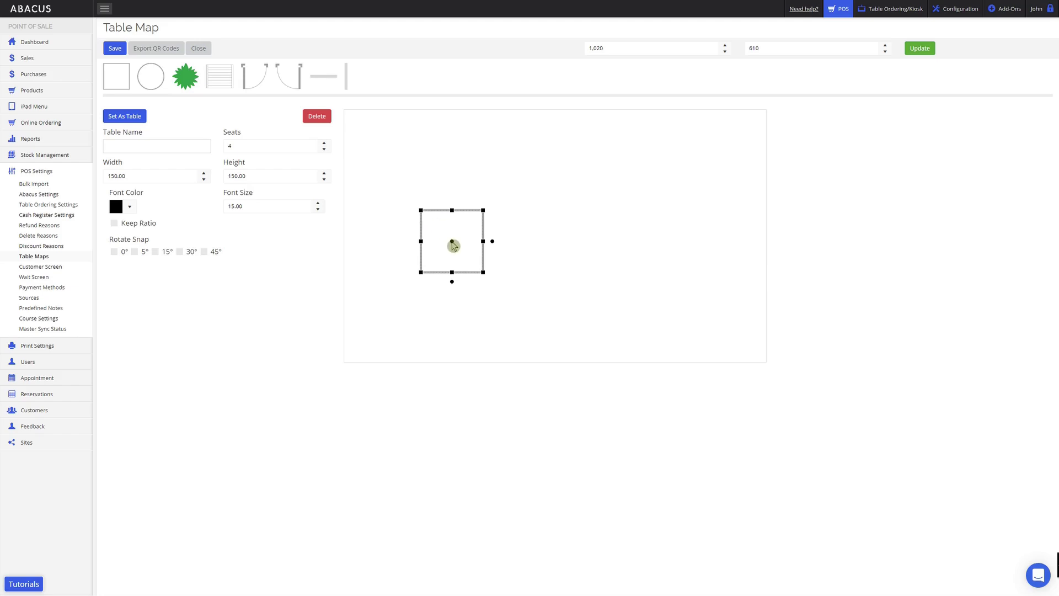
left_click_drag(453, 246, 477, 225)
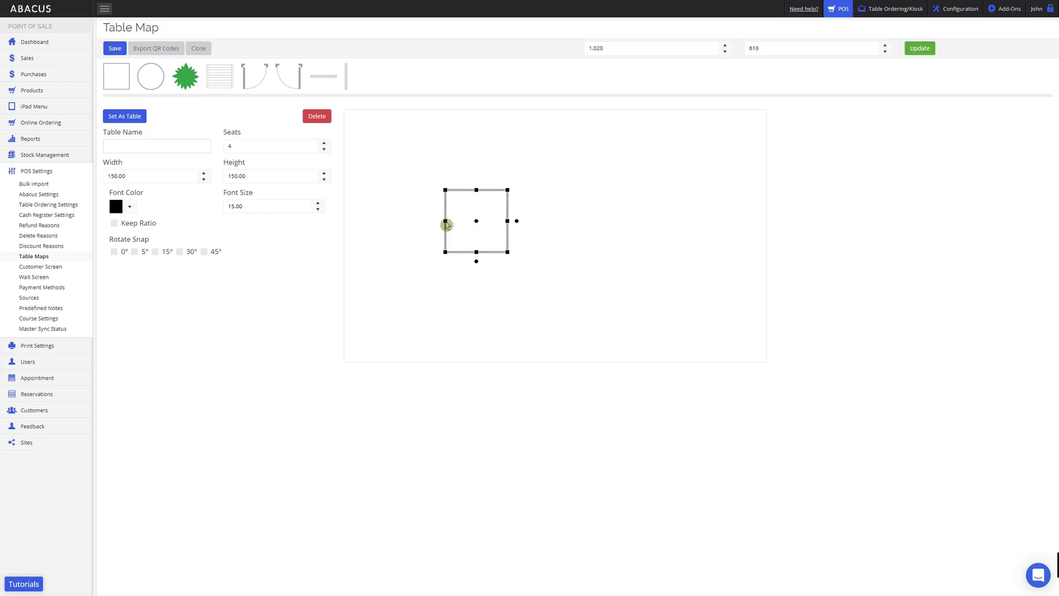
left_click_drag(445, 253, 408, 274)
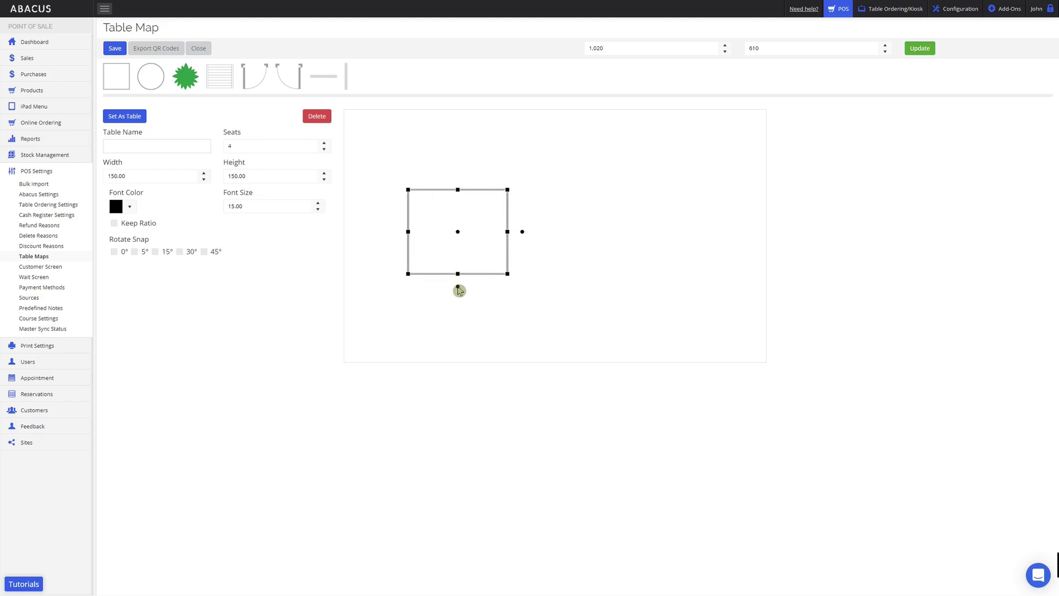
left_click_drag(458, 290, 436, 287)
Duplicate the tilted rectangle and place the copy below the original.
left_click(440, 289)
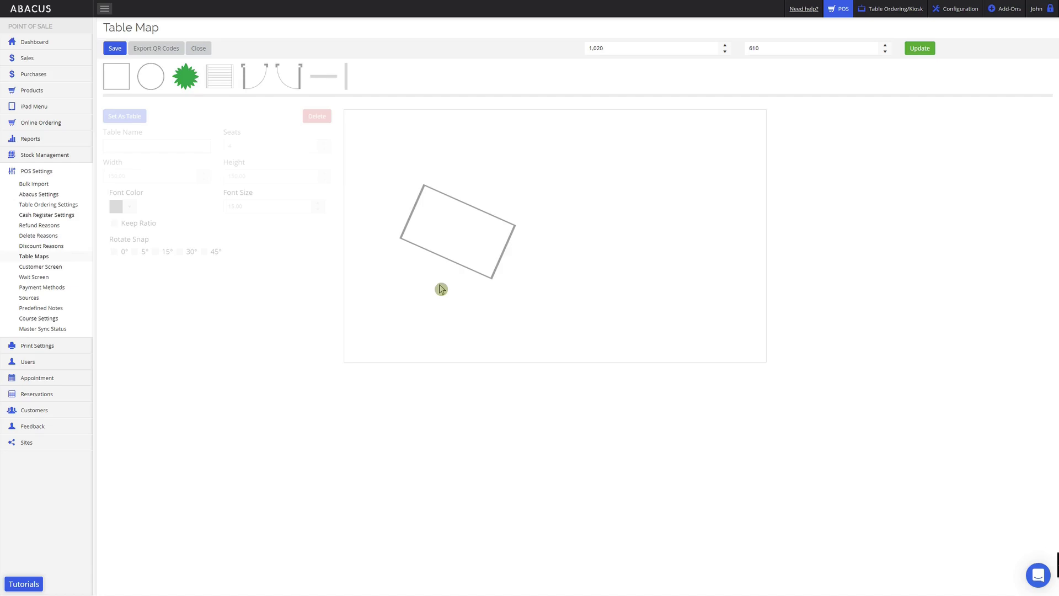
left_click(440, 235)
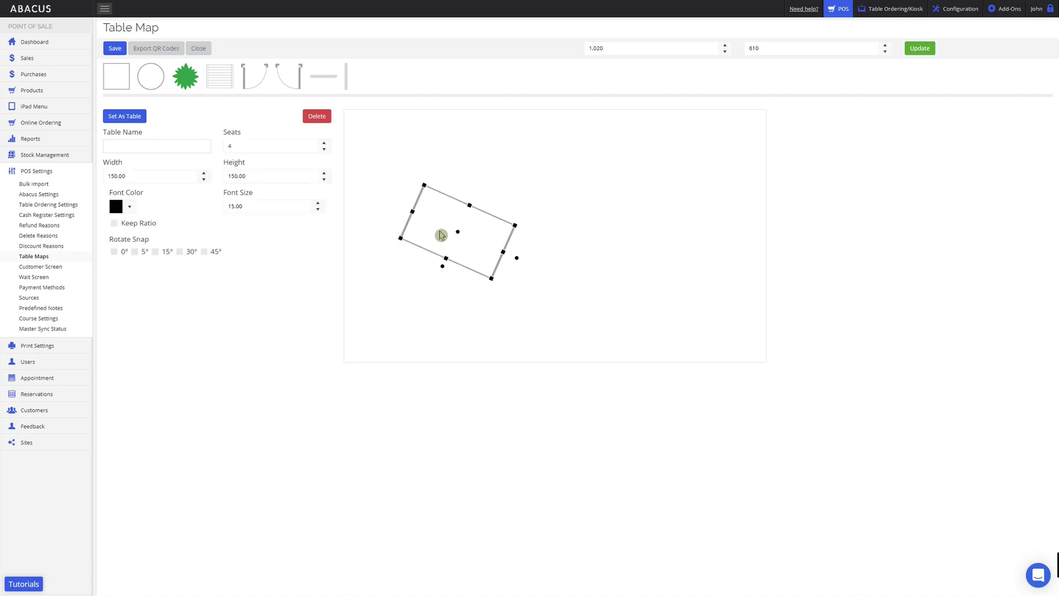
right_click(441, 235)
left_click(479, 248)
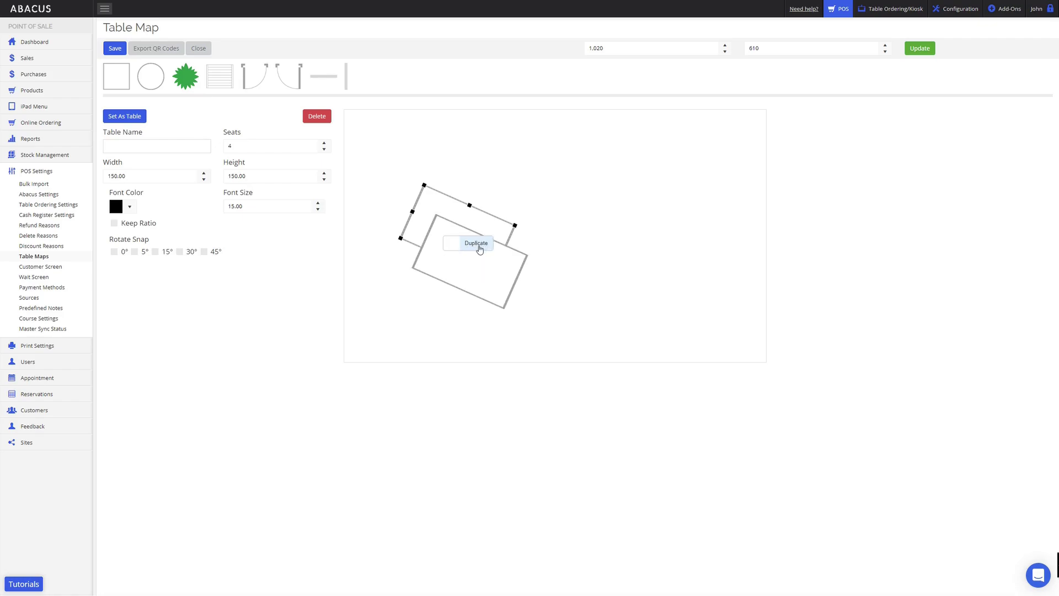
left_click(471, 266)
left_click_drag(473, 254, 432, 283)
left_click(462, 233)
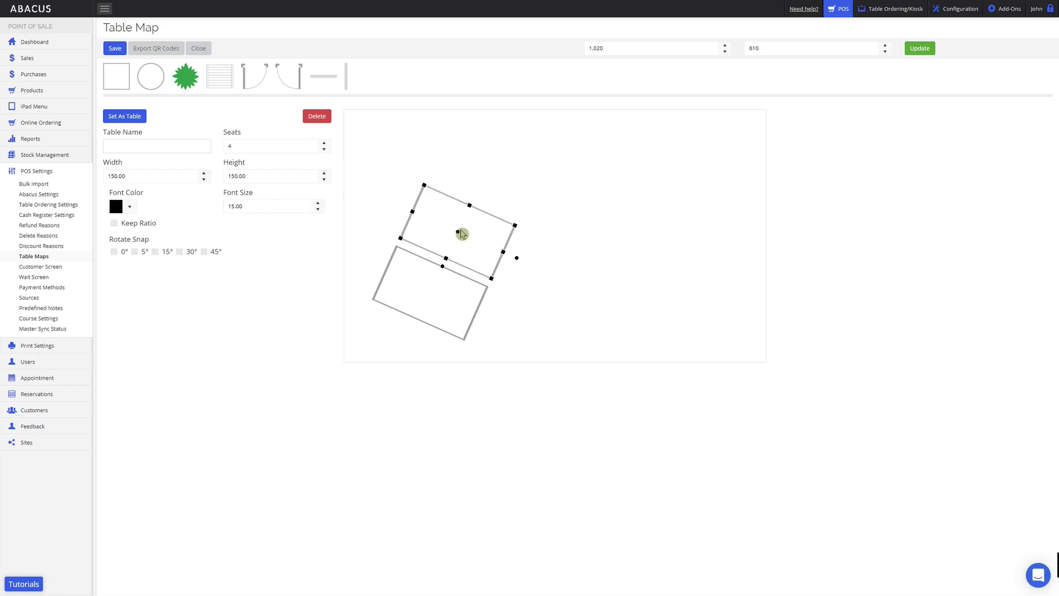
Name the upper rectangle '1' and set it as a table.
left_click(122, 145)
left_click(239, 145)
left_click(131, 119)
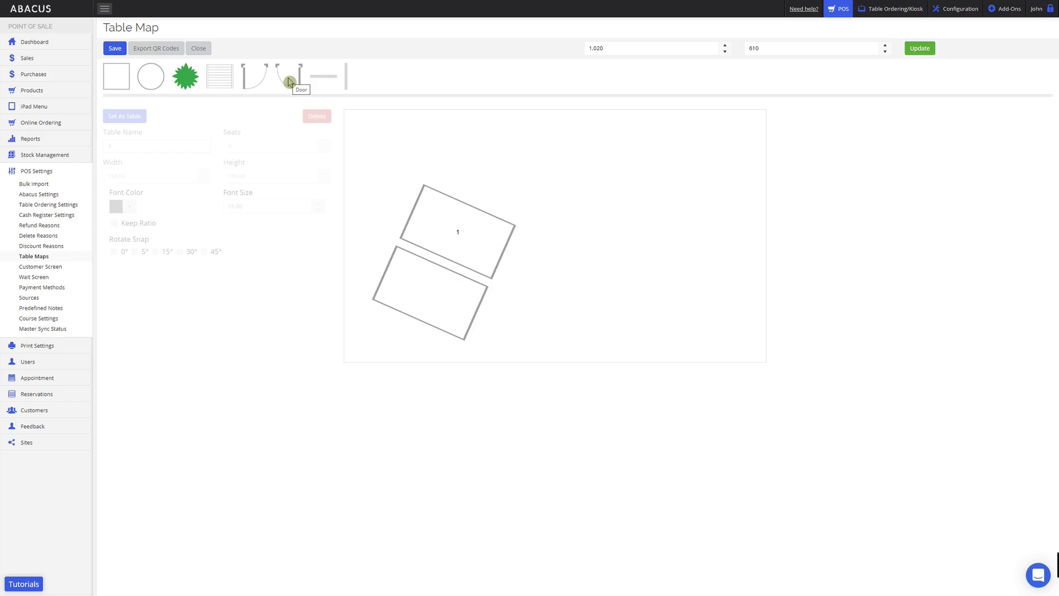
Save the Inside map and add a second table map named 'Outside'.
left_click(115, 53)
left_click(38, 257)
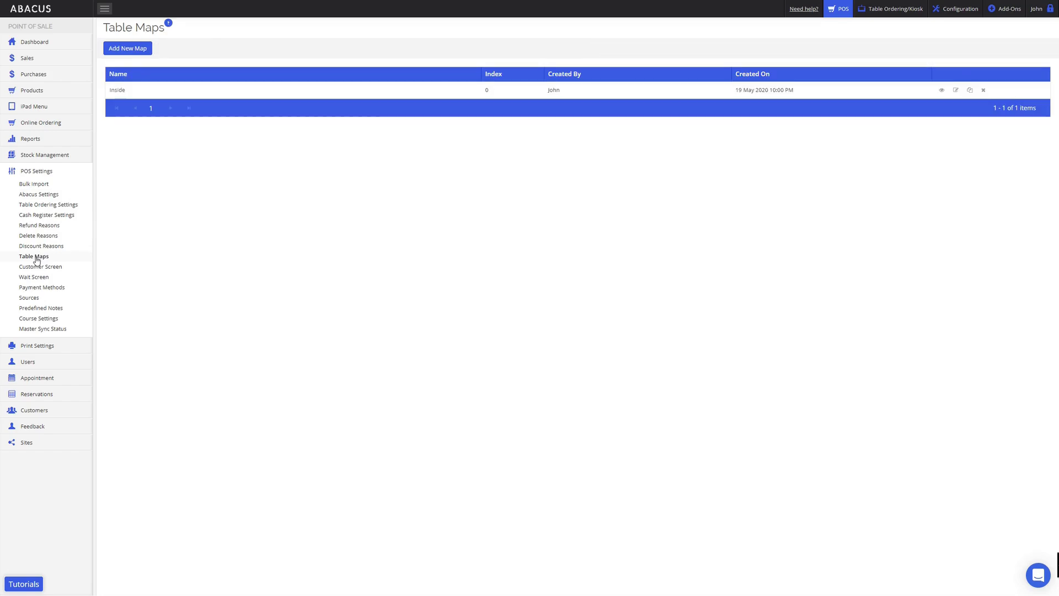
left_click(144, 91)
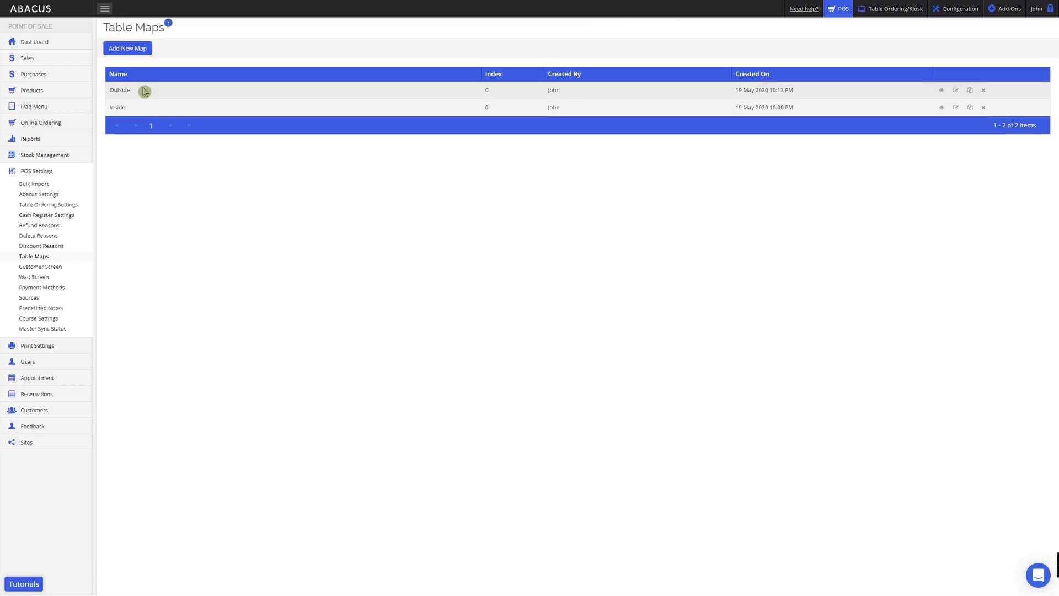
left_click(144, 91)
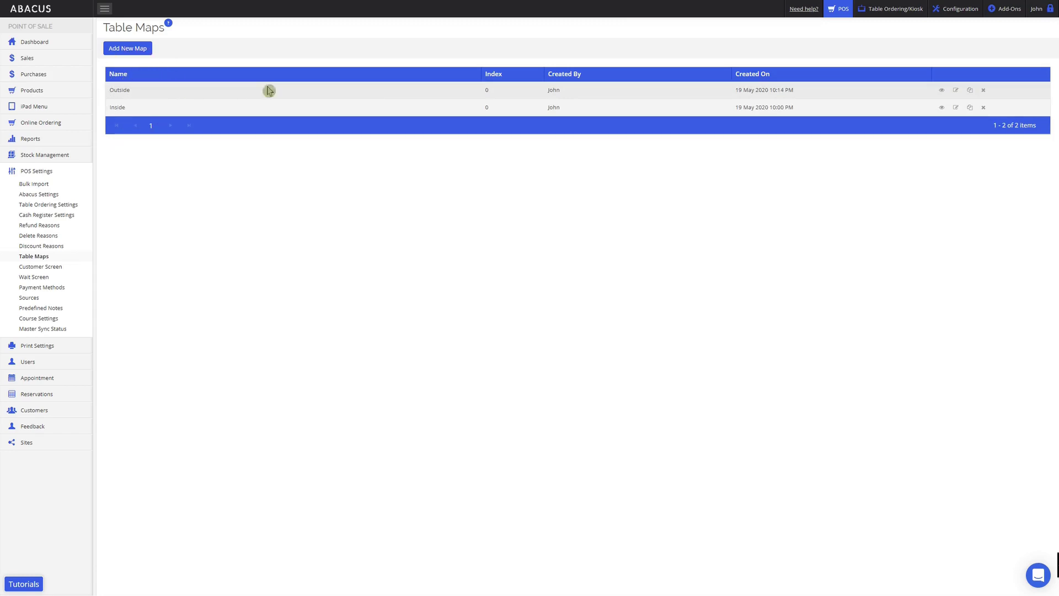
left_click(956, 91)
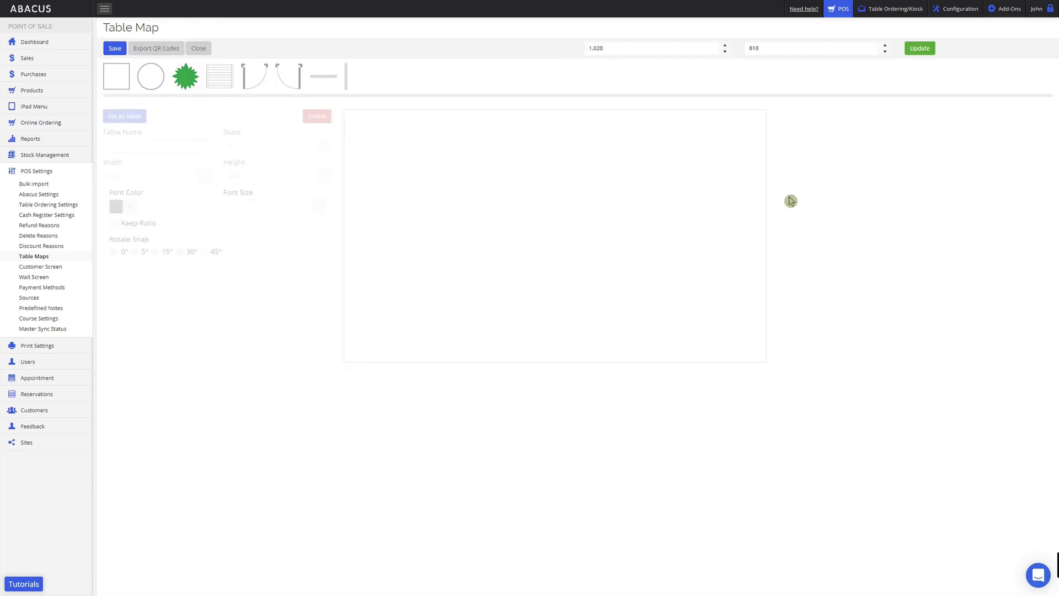
Place a round table on the Outside map, make it table 2, and save.
left_click_drag(145, 77, 434, 261)
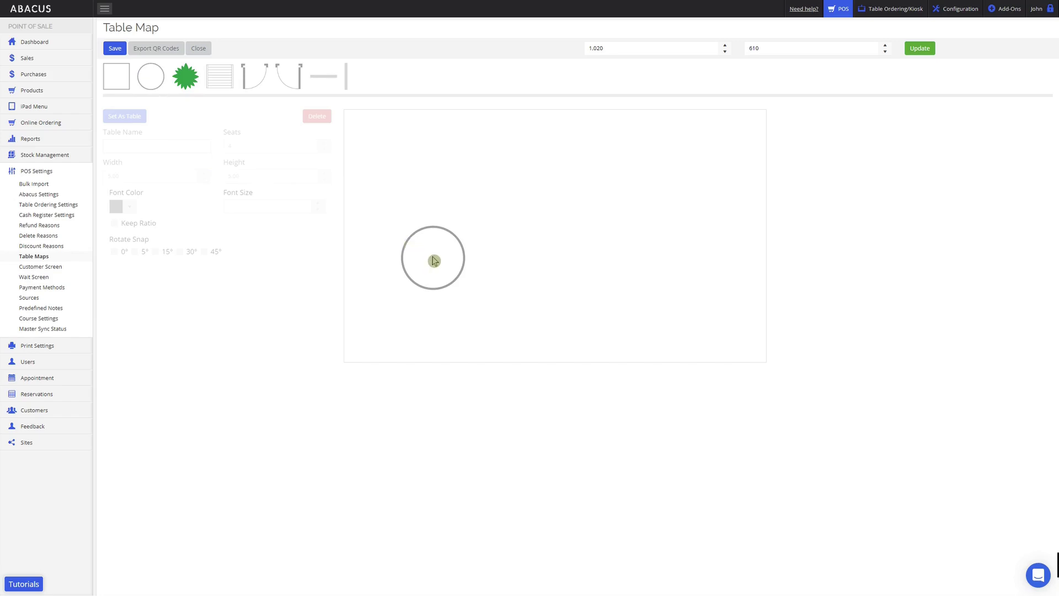
left_click(434, 260)
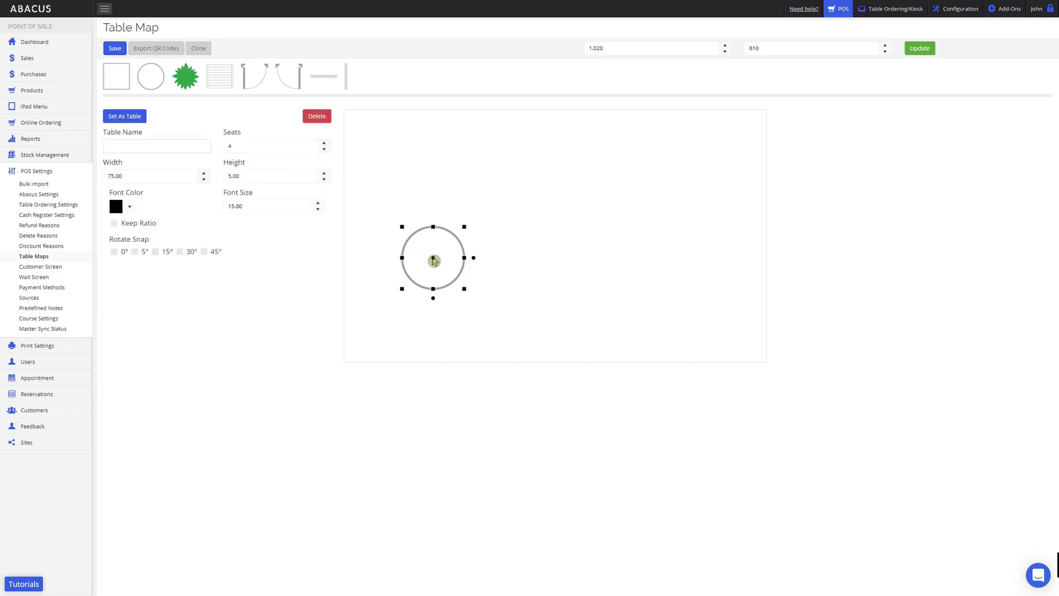
left_click(182, 147)
type("2")
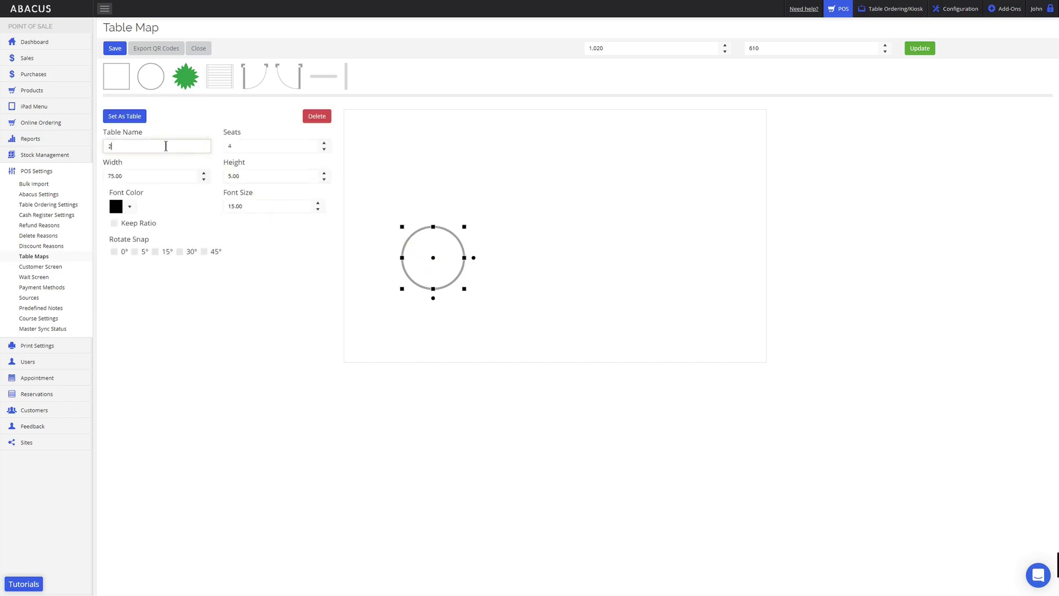
left_click(124, 116)
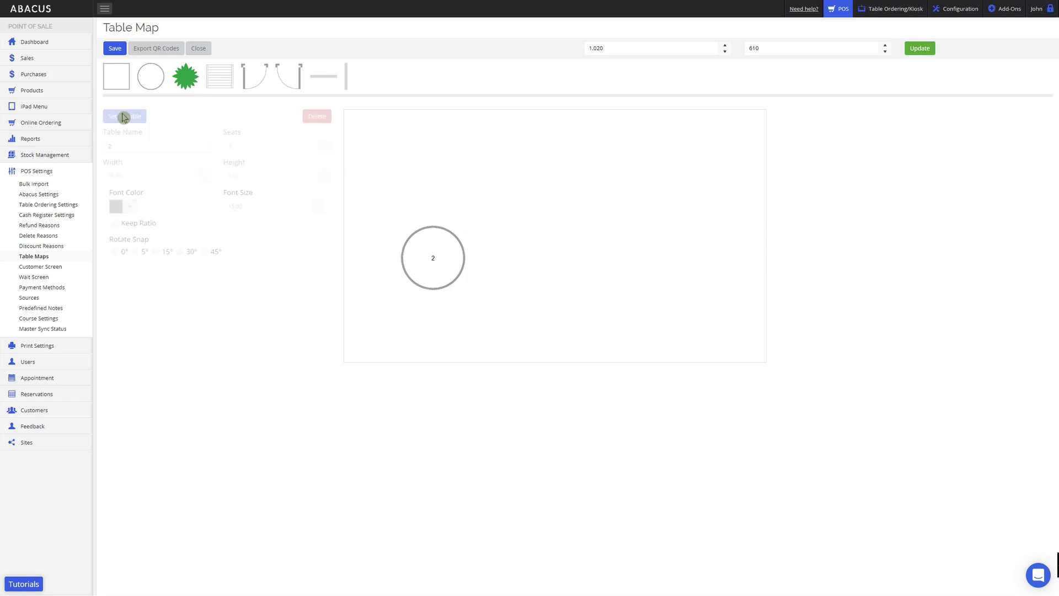
left_click(115, 48)
Change the Outside map's index to 1 in the Table Maps list.
left_click(37, 258)
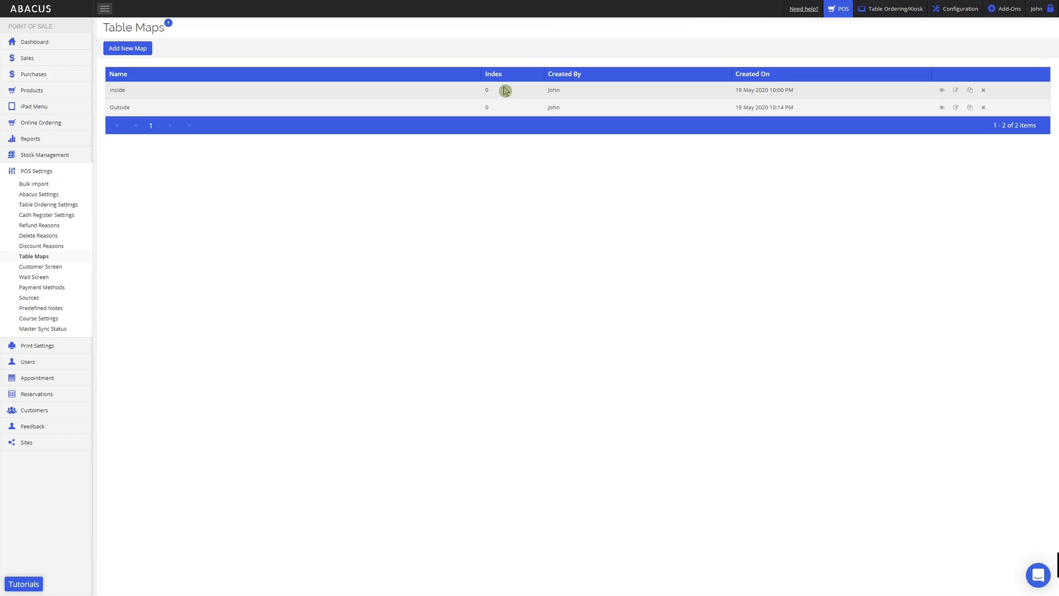
left_click(503, 108)
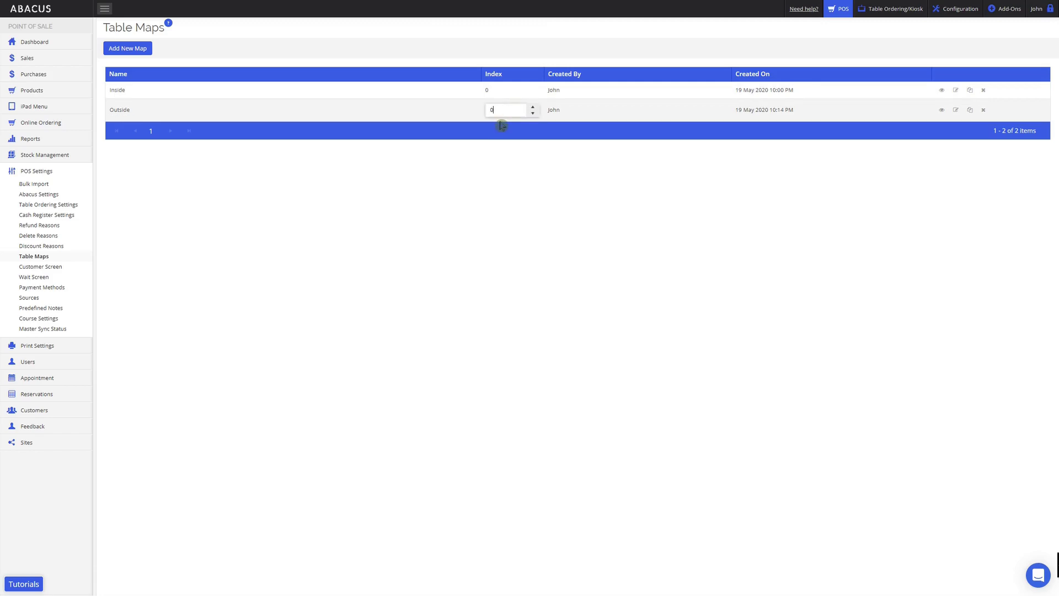
type("1")
left_click(504, 147)
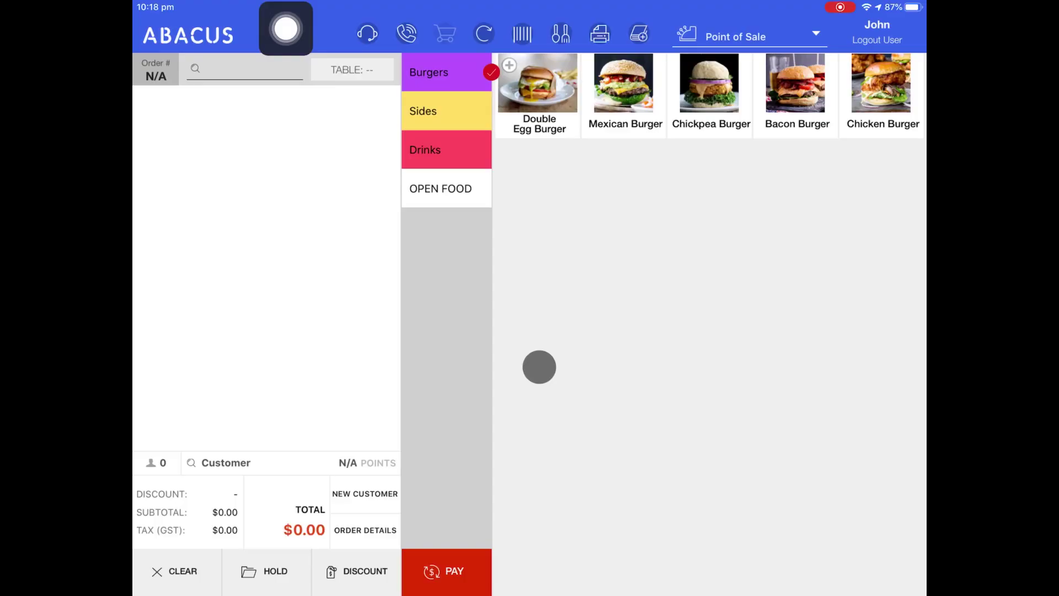
Run a master sync on the iPad, then view the Outside table map.
left_click(483, 33)
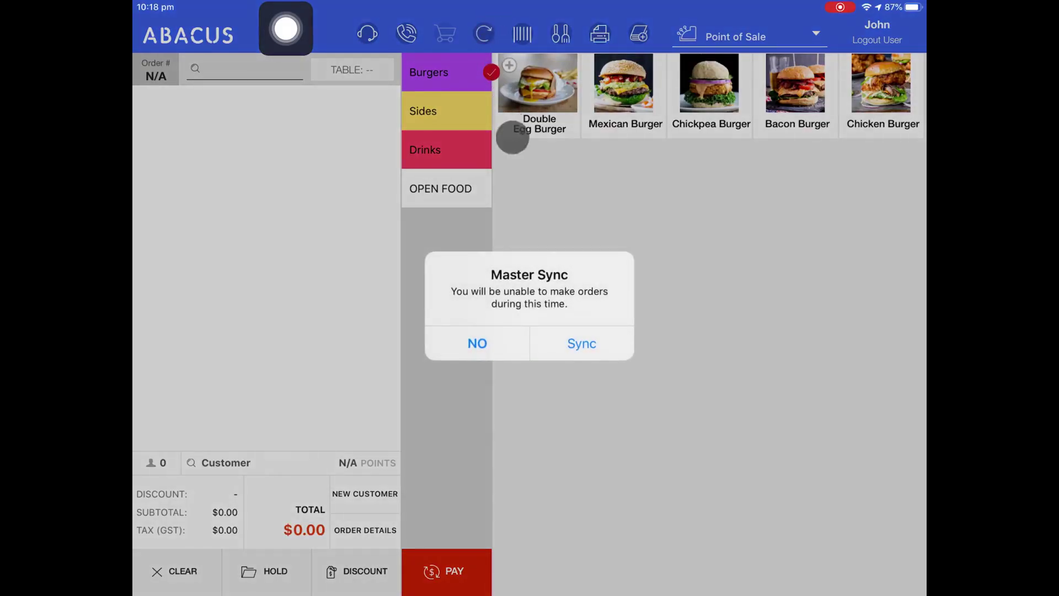
left_click(569, 339)
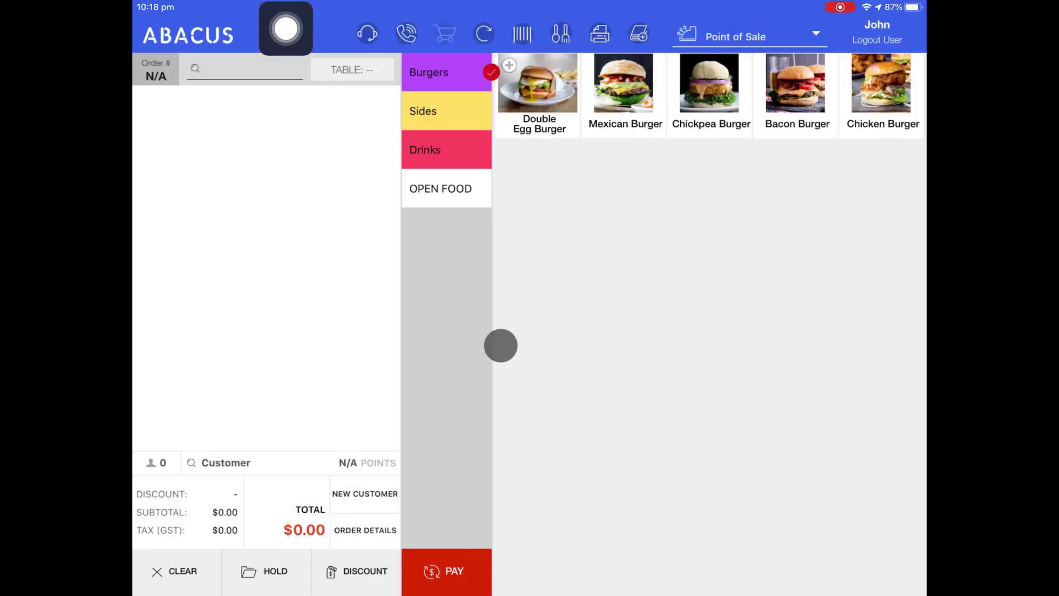
left_click(188, 30)
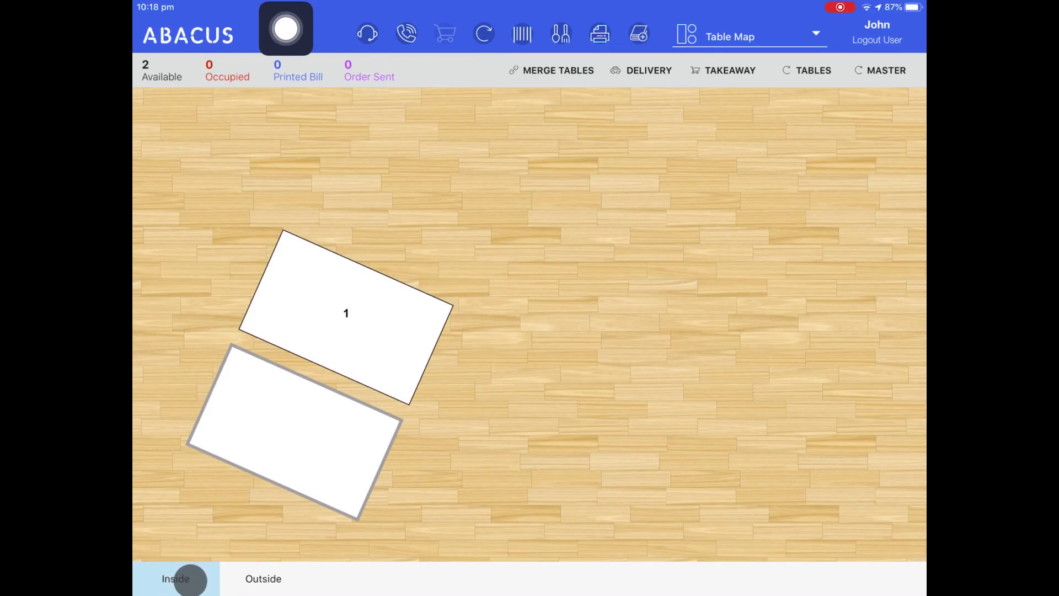
left_click(258, 579)
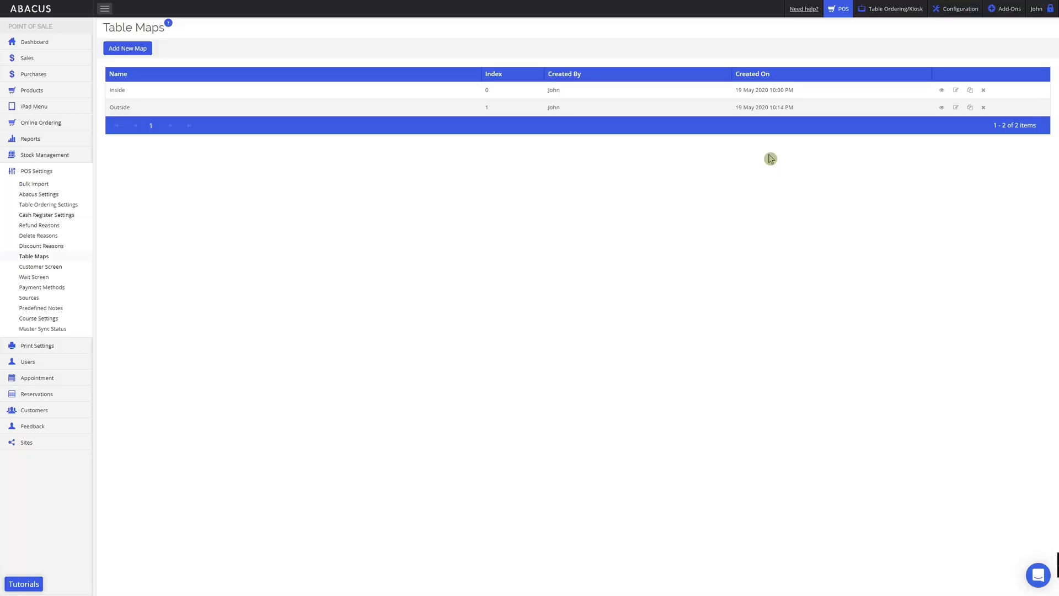
Duplicate the Inside map, then start deleting the resulting 'Copy of Inside' map.
left_click(970, 91)
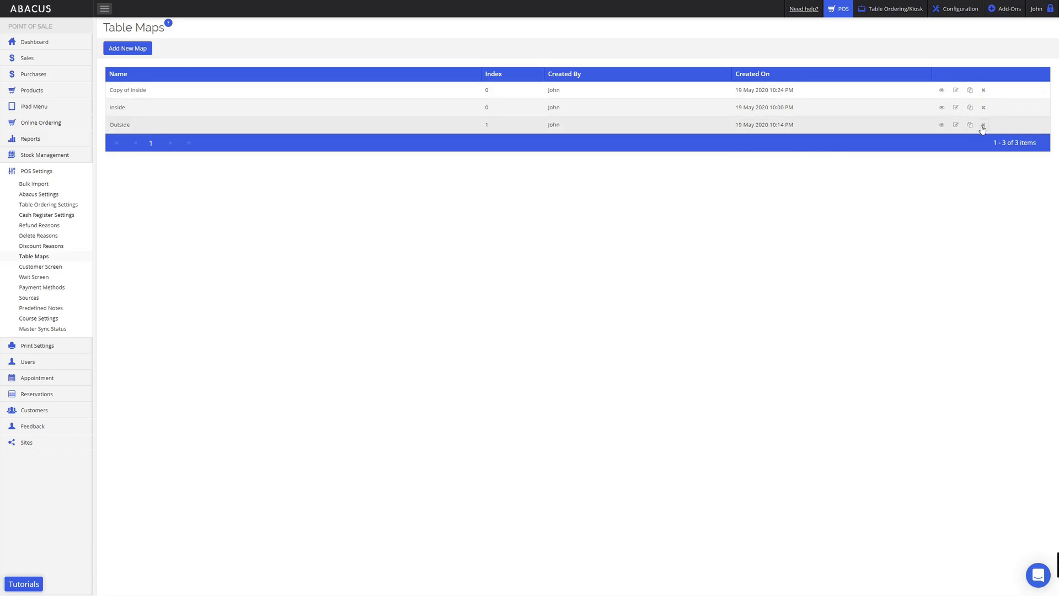
left_click(983, 92)
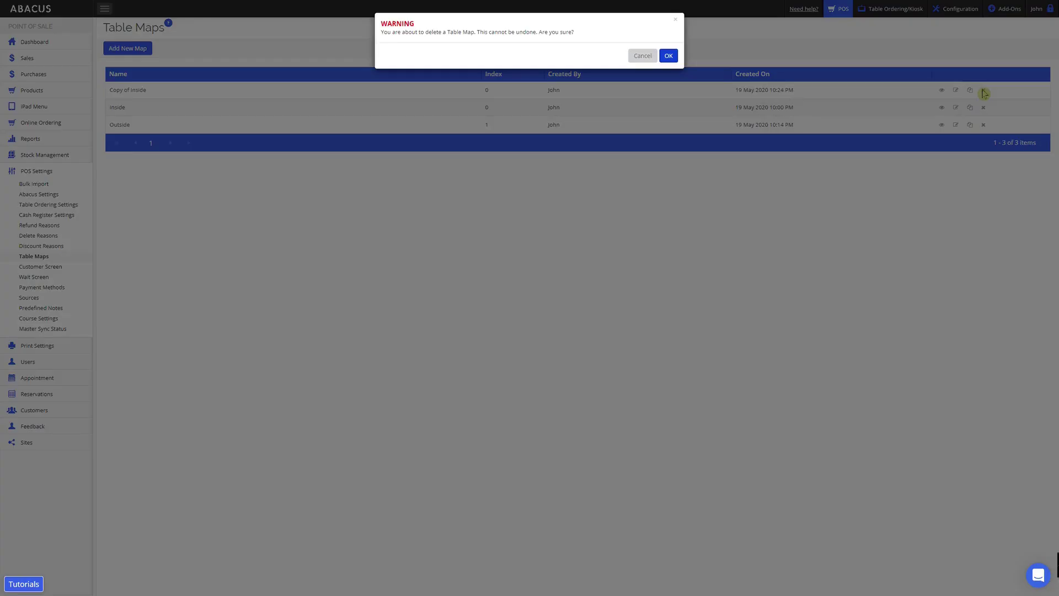